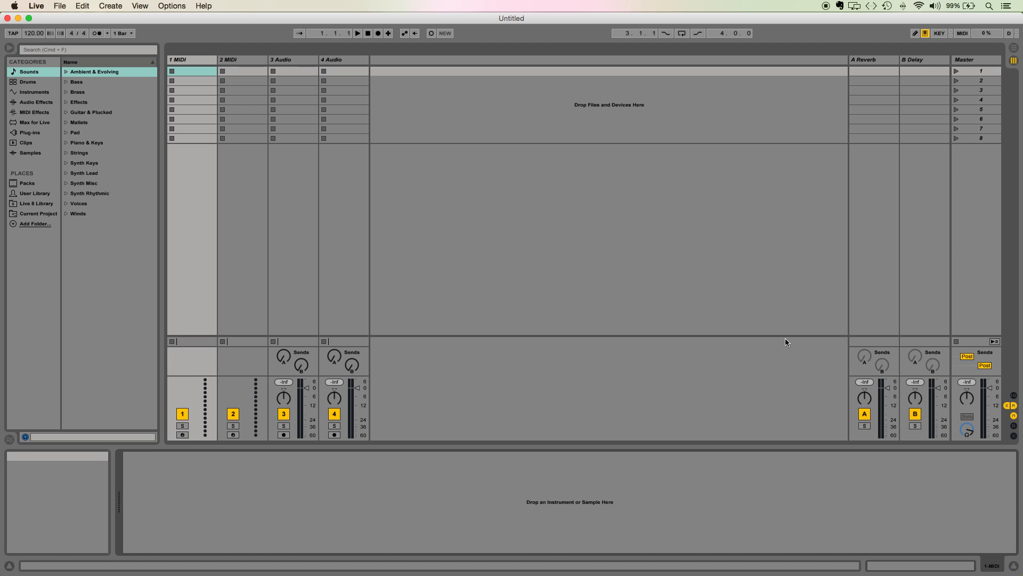
Compare the Arrangement and Session Views, and toggle the browser's visibility.
{"action": "left_click", "coordinate": [1014, 49]}
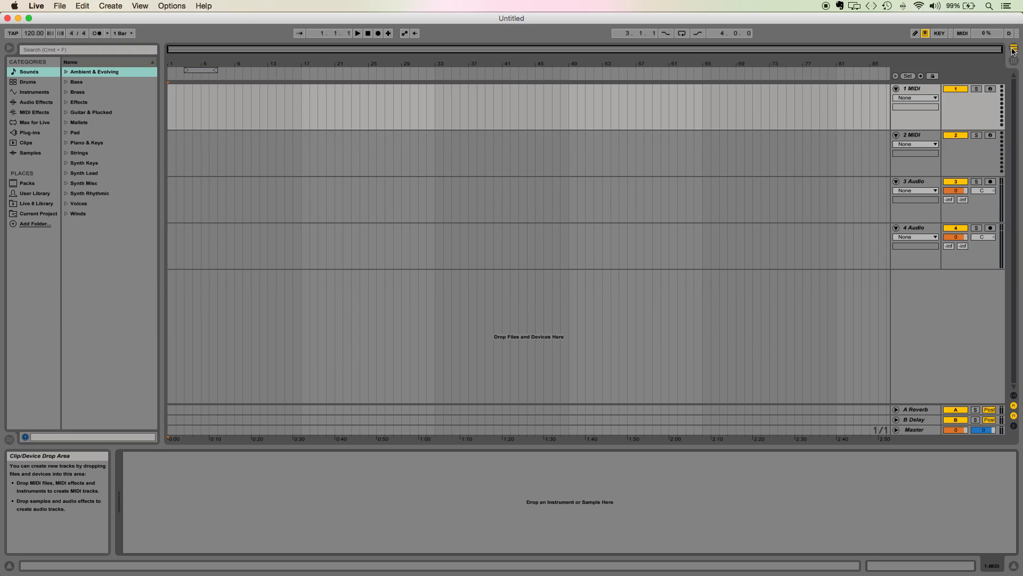
{"action": "left_click", "coordinate": [1014, 62]}
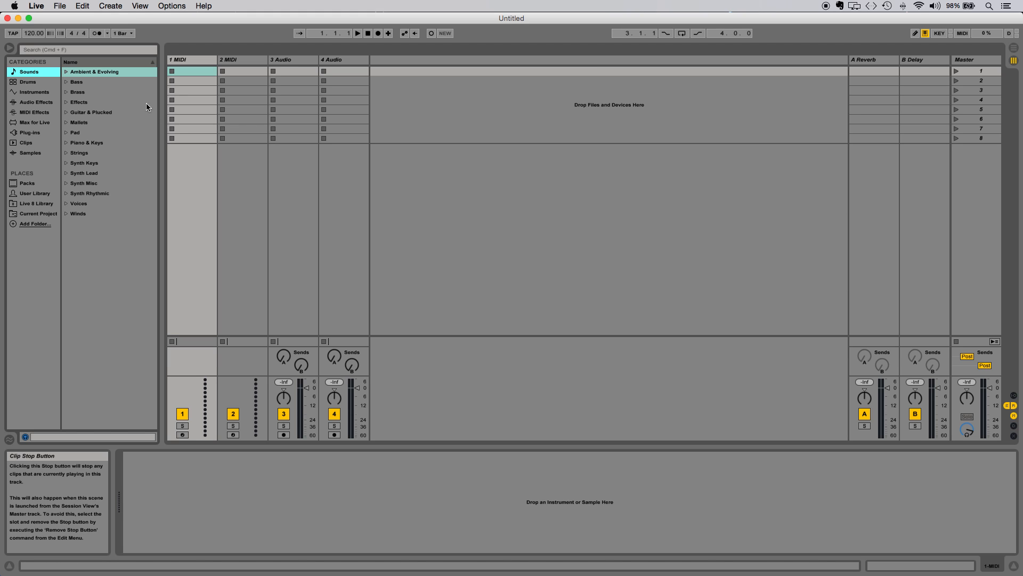
{"action": "left_click", "coordinate": [10, 48]}
{"action": "left_click", "coordinate": [10, 48]}
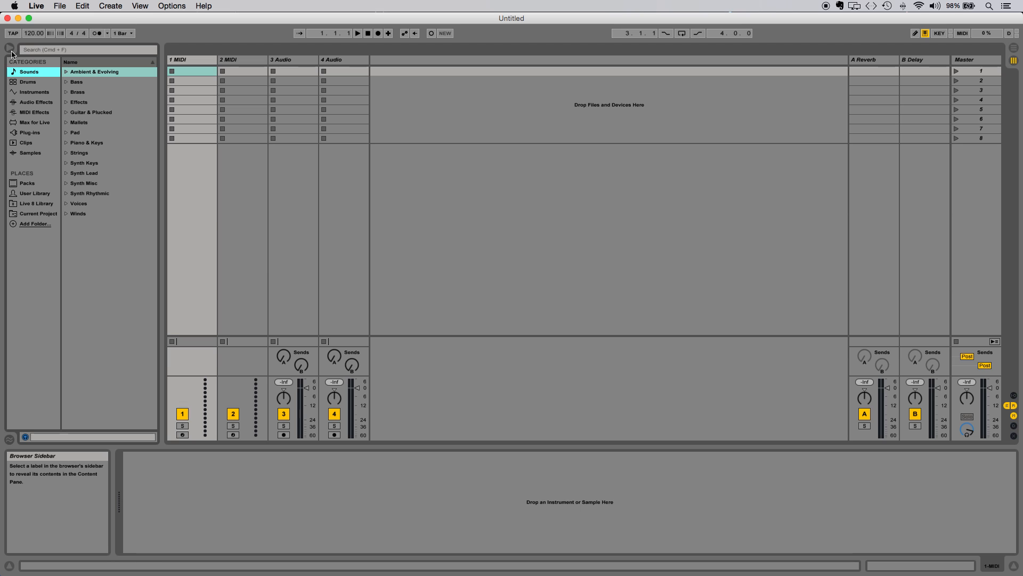
Load the Impulse instrument onto the first MIDI track.
{"action": "left_click", "coordinate": [37, 94]}
{"action": "left_click", "coordinate": [91, 124]}
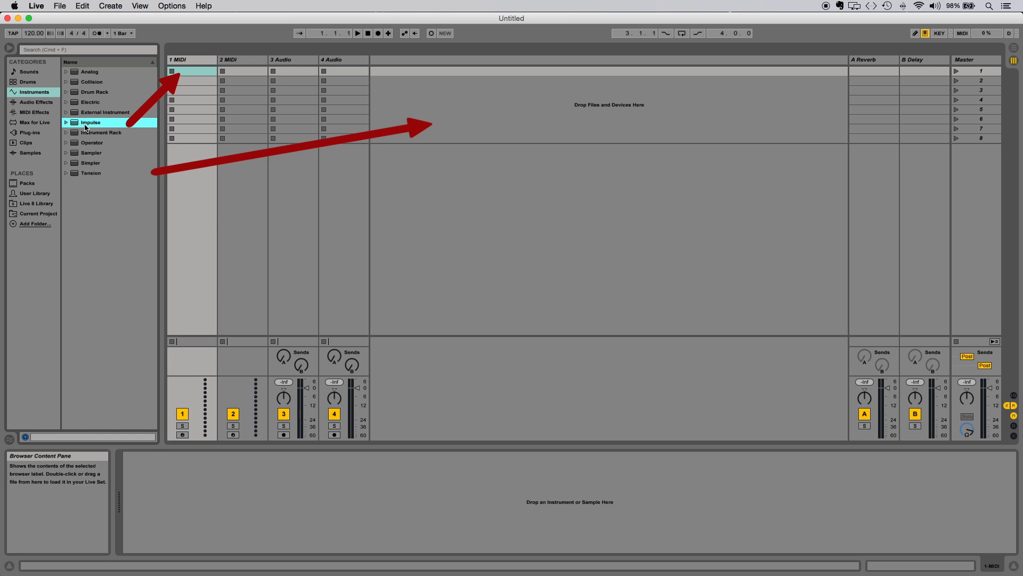
{"action": "left_click_drag", "start_coordinate": [91, 125], "coordinate": [192, 95]}
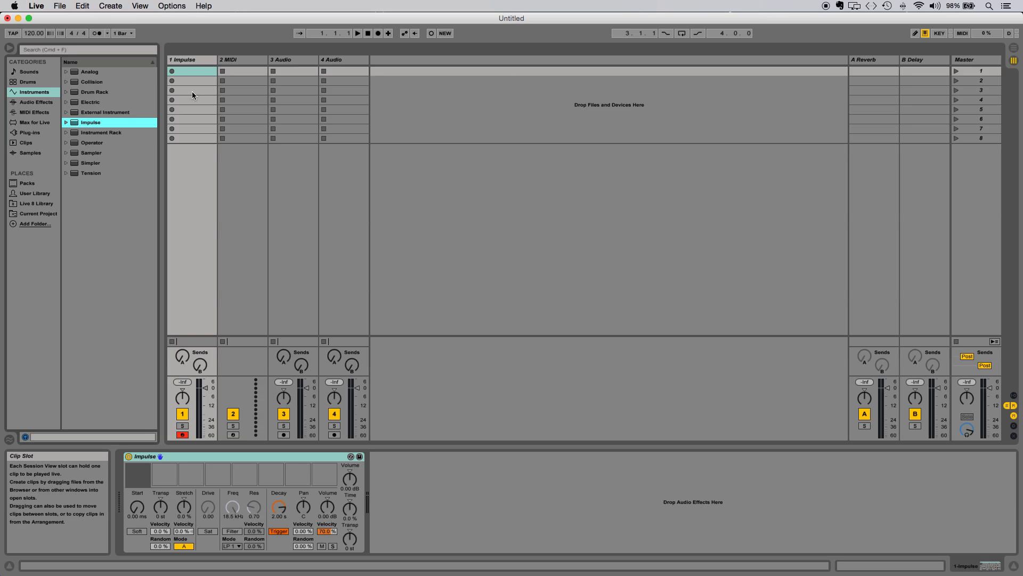
Delete both audio tracks, 3 Audio and 4 Audio, from the set.
{"action": "left_click", "coordinate": [344, 61]}
{"action": "key", "text": "Delete"}
{"action": "key", "text": "Delete"}
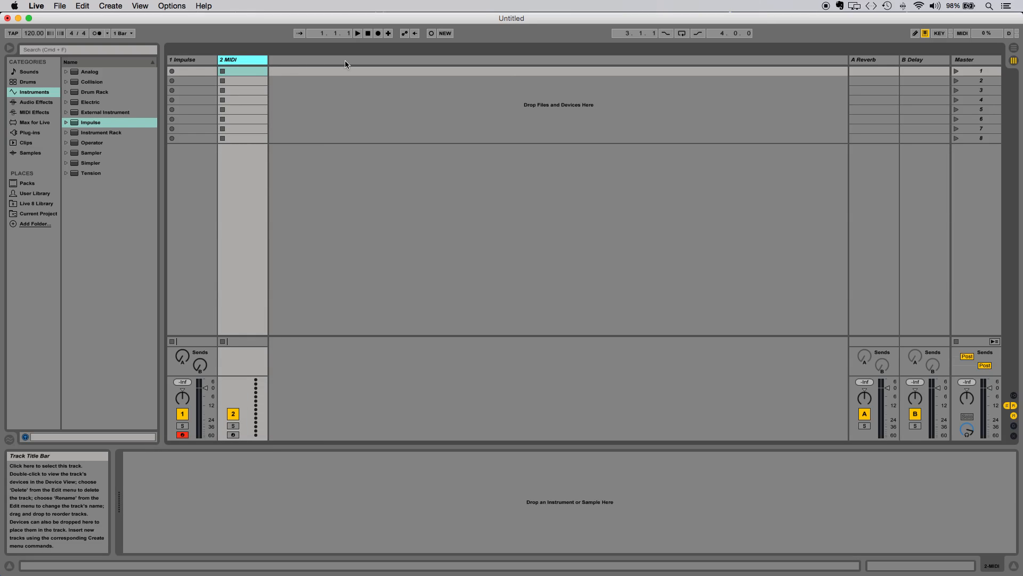
Rename the Impulse track as Drums.
{"action": "left_click", "coordinate": [197, 61]}
{"action": "key", "text": "super+r"}
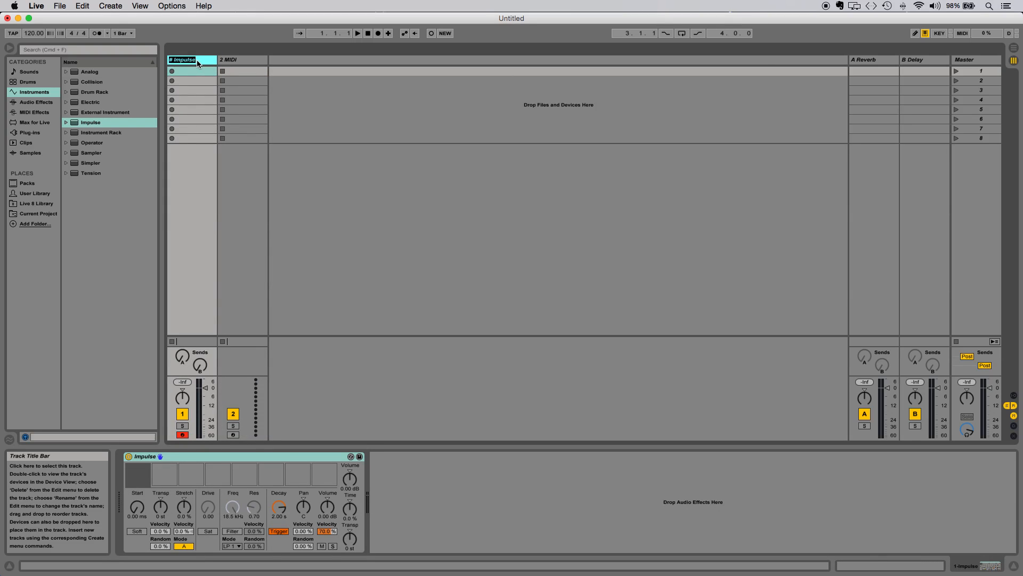
{"action": "type", "text": "Drums"}
Browse the sample library and audition A-Conga Hi Muted 1, A-HiHat 1 Half Open A and A-Snare Cust N&C 1 A.
{"action": "left_click", "coordinate": [36, 154]}
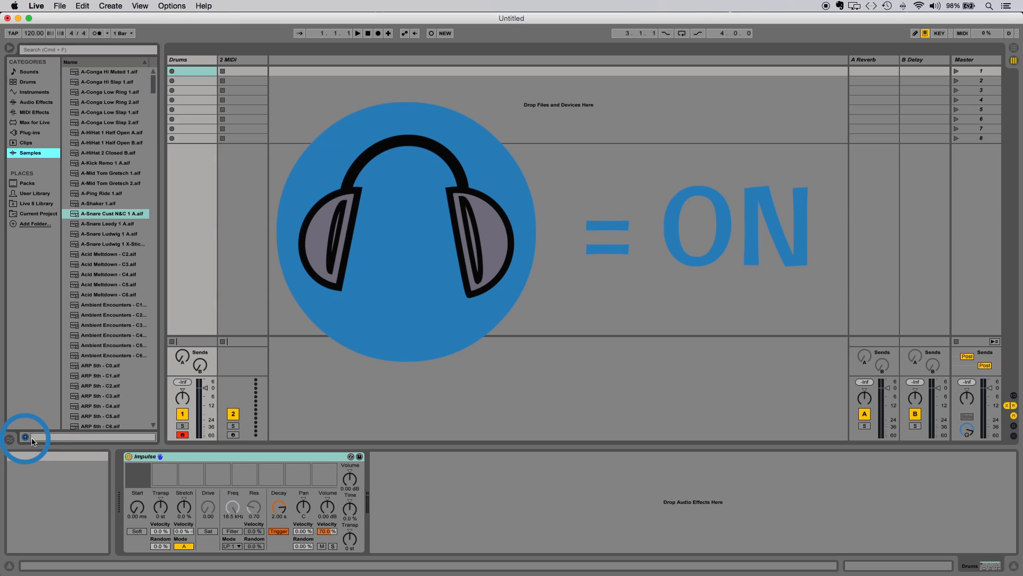
{"action": "left_click", "coordinate": [96, 73]}
{"action": "left_click", "coordinate": [104, 134]}
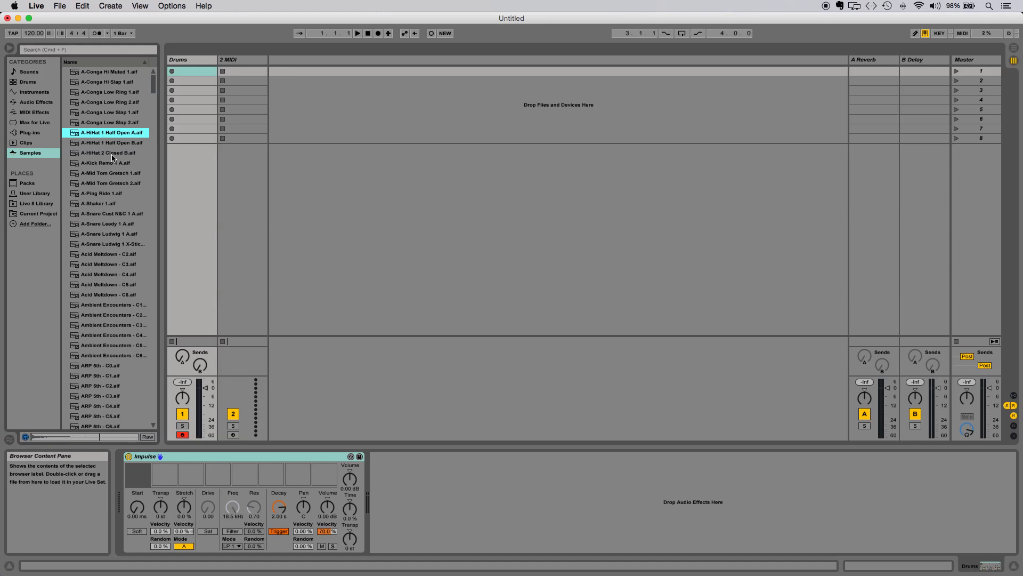
{"action": "left_click", "coordinate": [103, 214]}
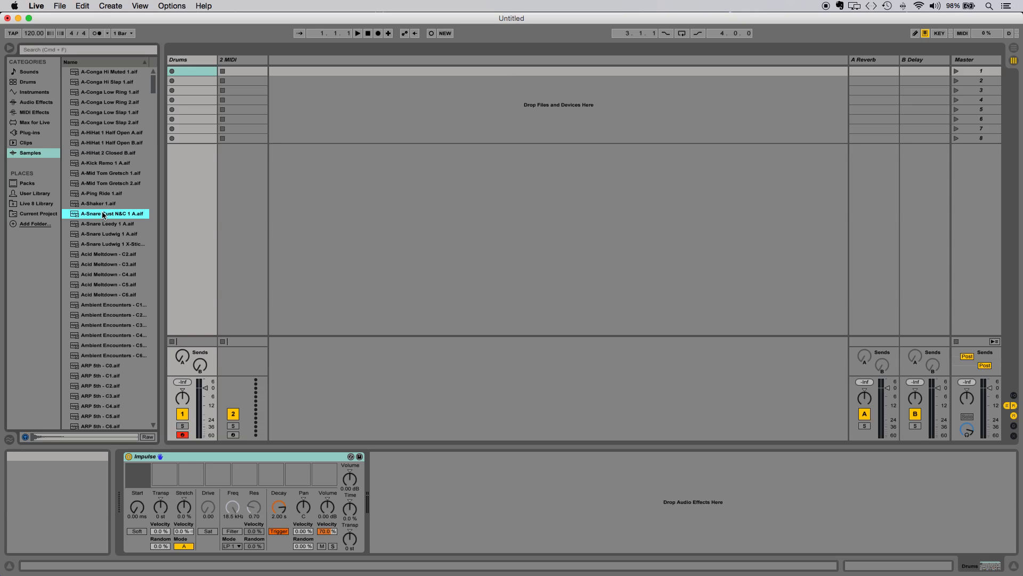
Search the samples for "kick" and load A-Kick Remo 1 A into Impulse's first sample slot.
{"action": "left_click", "coordinate": [57, 52]}
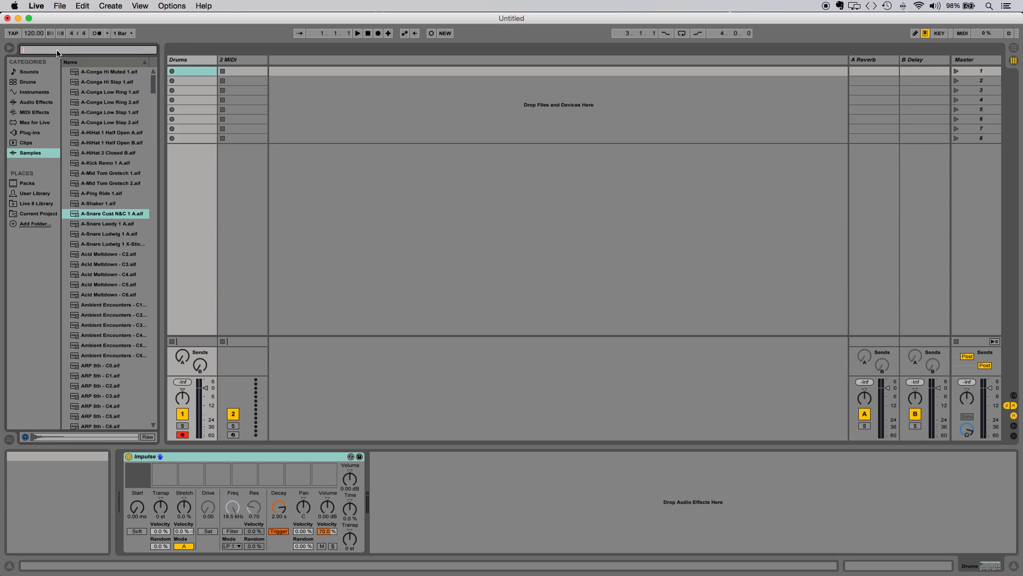
{"action": "type", "text": "kick"}
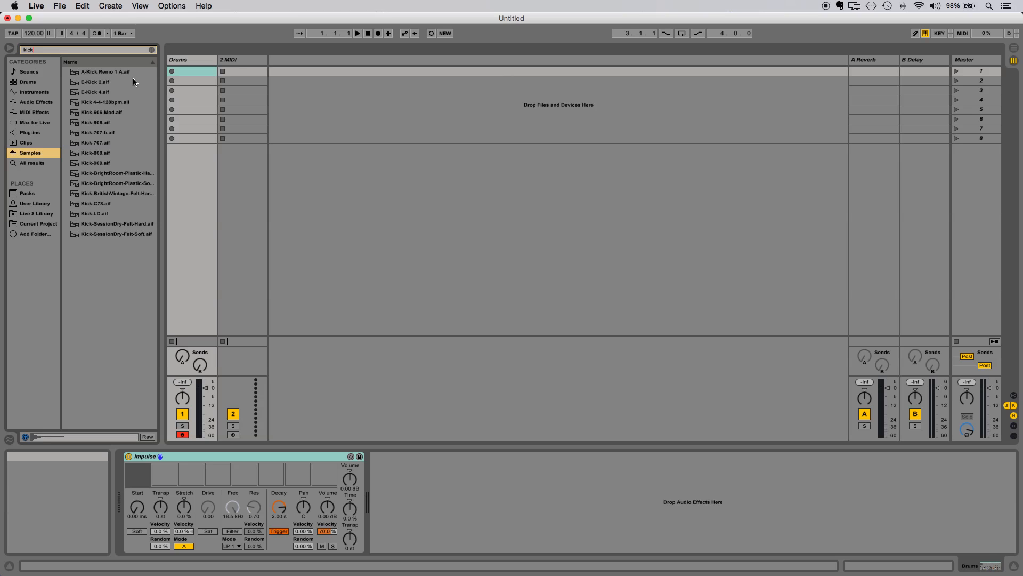
{"action": "left_click", "coordinate": [111, 76]}
{"action": "left_click_drag", "start_coordinate": [92, 251], "coordinate": [138, 475]}
Search the samples for "snare", audition a few, and load A-Snare Cust N&C 1 A into Impulse's second slot.
{"action": "left_click", "coordinate": [152, 50]}
{"action": "type", "text": "snare"}
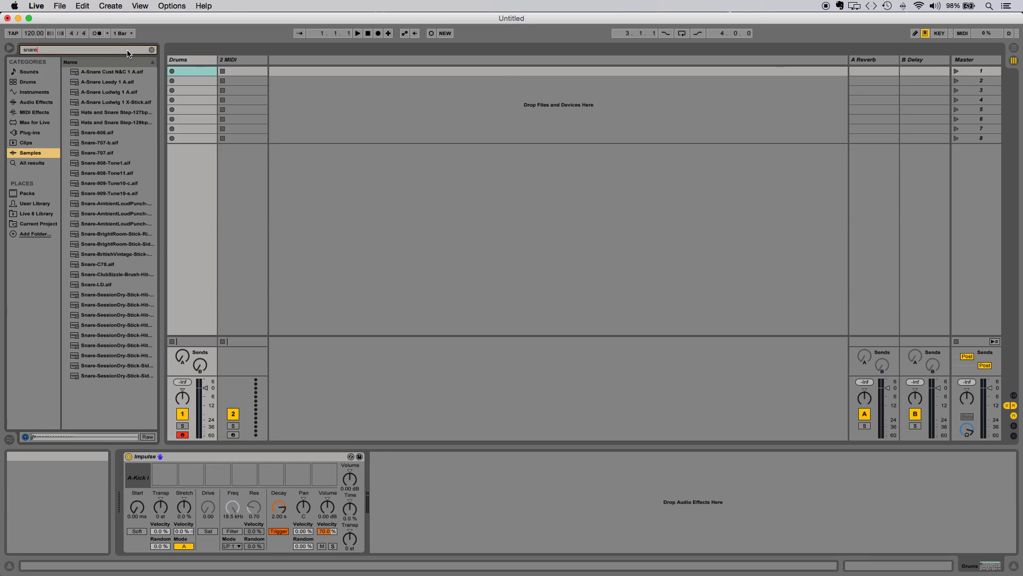
{"action": "left_click", "coordinate": [114, 73]}
{"action": "left_click", "coordinate": [114, 84]}
{"action": "left_click", "coordinate": [114, 94]}
{"action": "left_click_drag", "start_coordinate": [110, 73], "coordinate": [163, 473]}
Search the samples for "hihat", audition several, and load Hihat-909-Closed into Impulse's third slot.
{"action": "key", "text": "super+f"}
{"action": "type", "text": "hihat"}
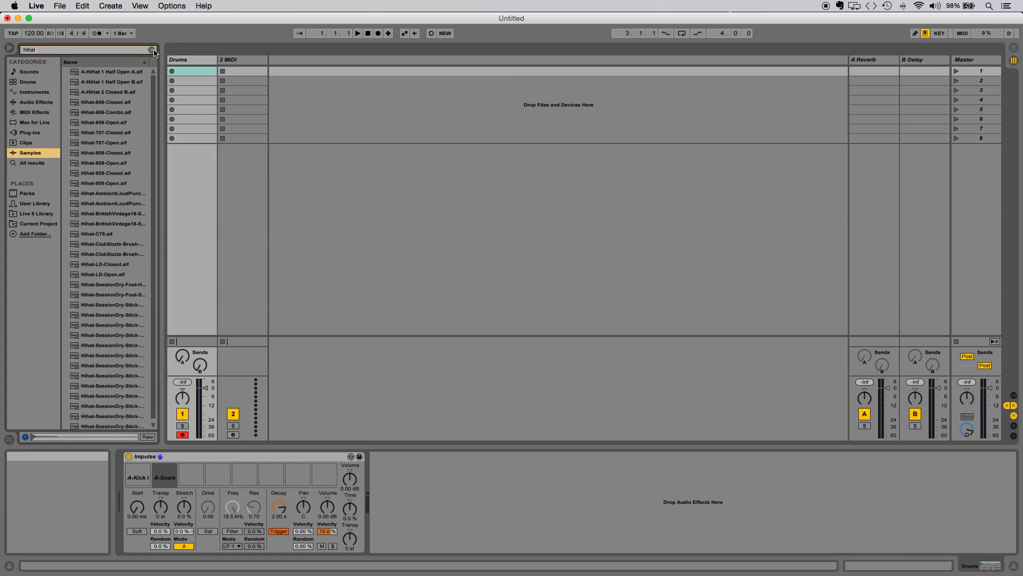
{"action": "left_click", "coordinate": [122, 73]}
{"action": "left_click", "coordinate": [116, 112]}
{"action": "left_click", "coordinate": [114, 142]}
{"action": "left_click", "coordinate": [113, 152]}
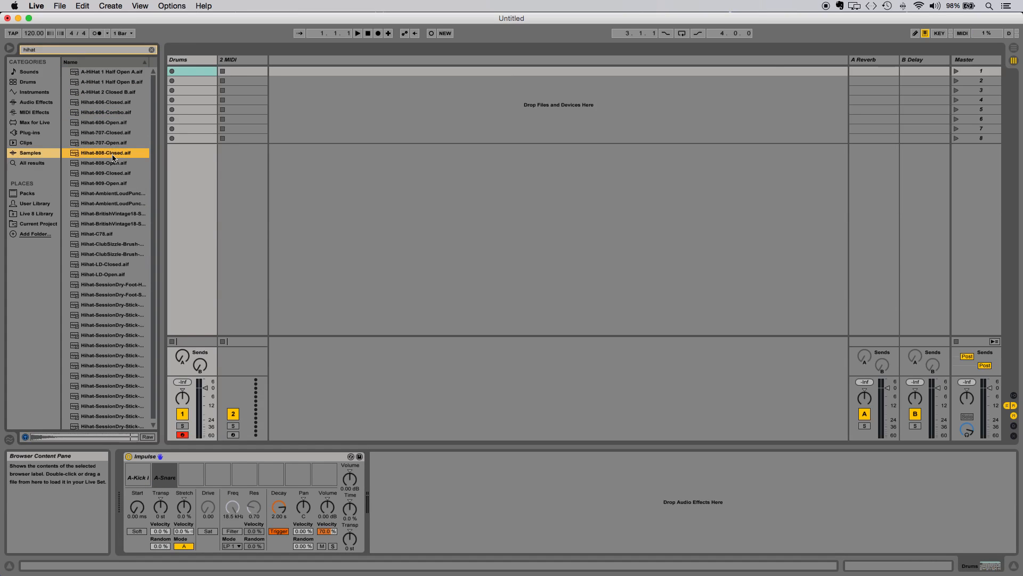
{"action": "left_click", "coordinate": [111, 174]}
{"action": "left_click_drag", "start_coordinate": [180, 410], "coordinate": [195, 478]}
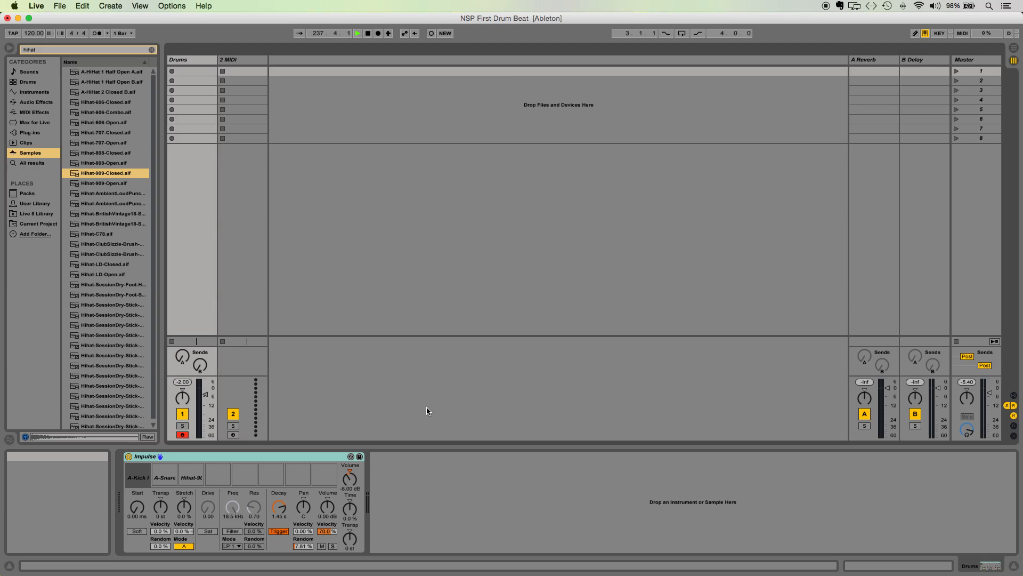
Create an empty MIDI clip in the Drums track's first slot and audition its kick, snare and hi-hat keys.
{"action": "double_click", "coordinate": [206, 72]}
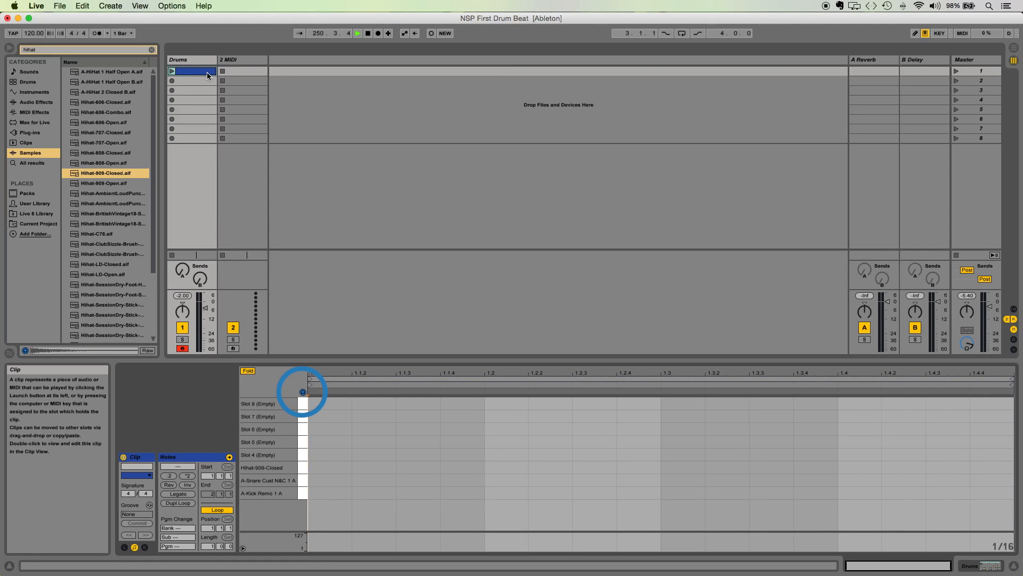
{"action": "left_click", "coordinate": [304, 492]}
{"action": "left_click", "coordinate": [304, 479]}
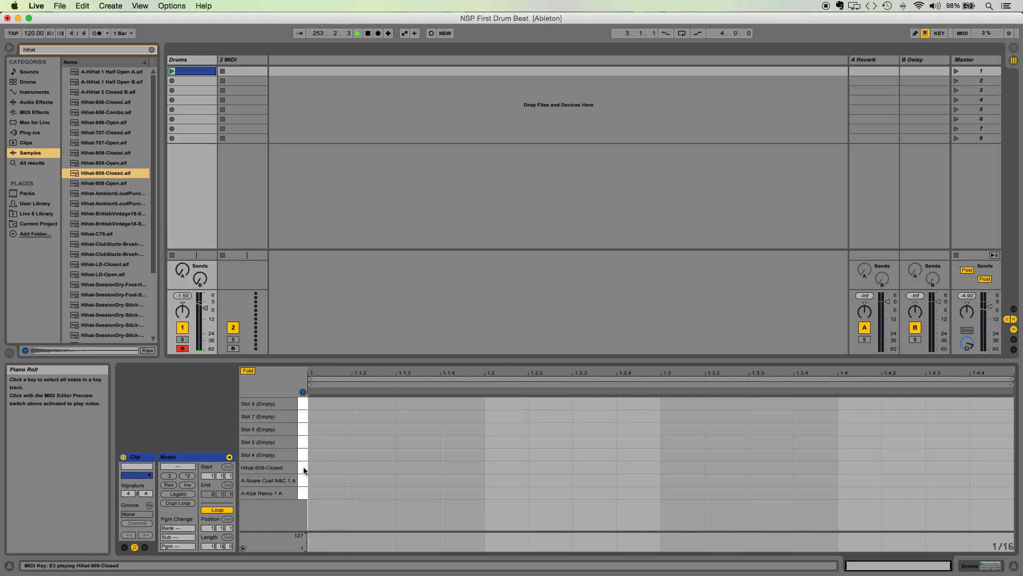
{"action": "left_click", "coordinate": [304, 468]}
Add kick notes on beats 1 and 3 and snare notes on beats 2 and 4 of the clip.
{"action": "left_click", "coordinate": [329, 495]}
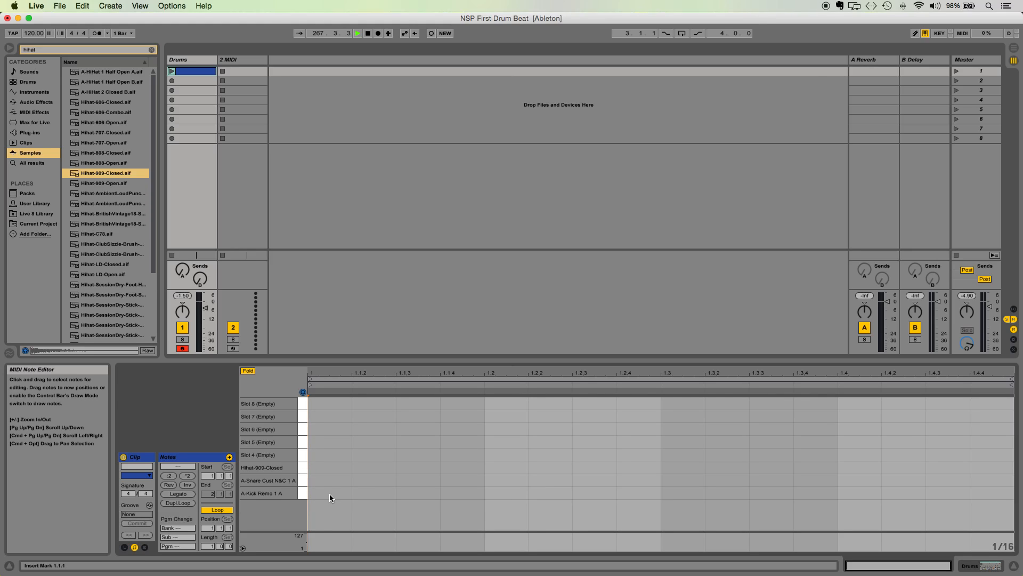
{"action": "double_click", "coordinate": [329, 494]}
{"action": "double_click", "coordinate": [508, 479]}
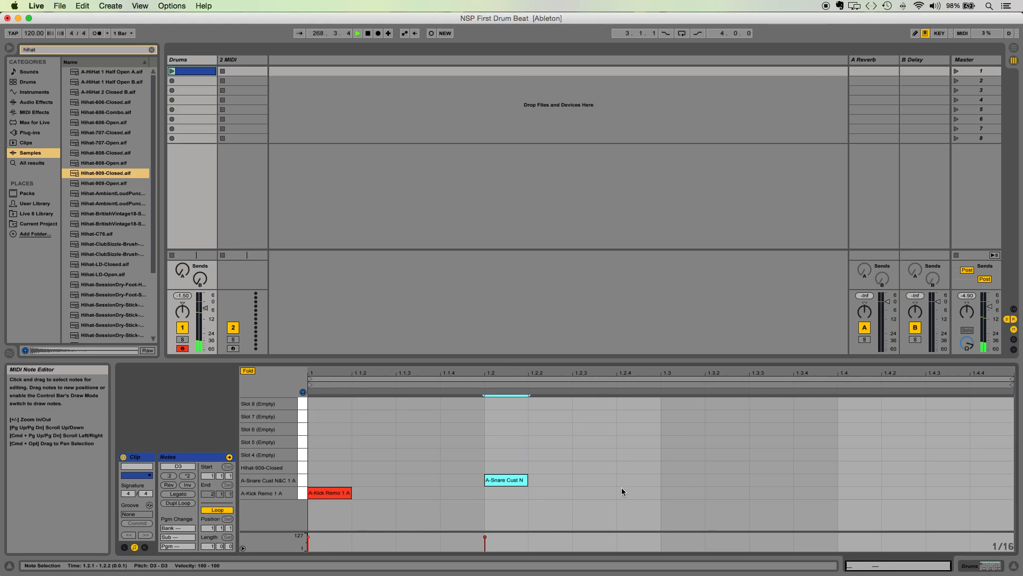
{"action": "double_click", "coordinate": [675, 494]}
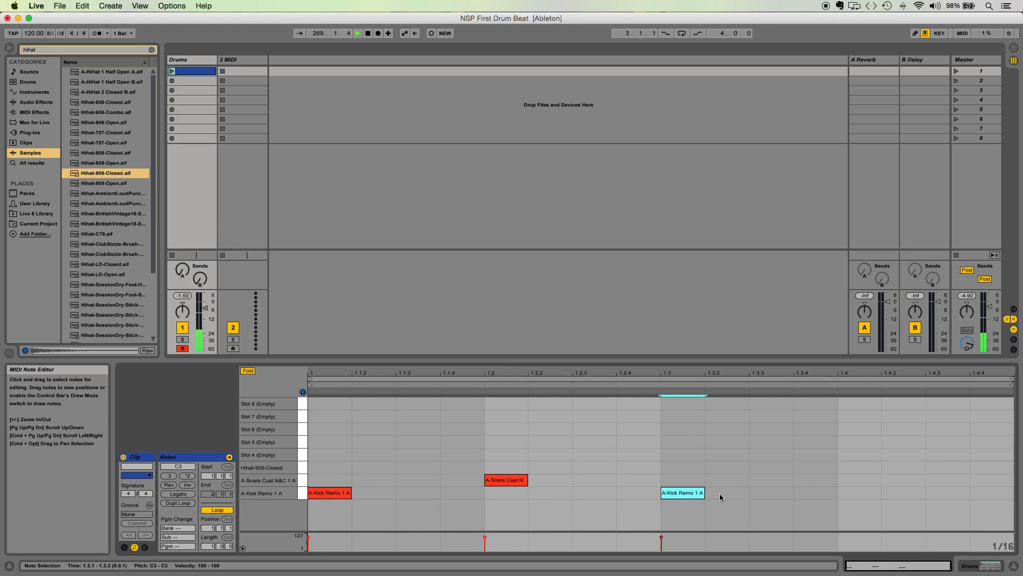
{"action": "double_click", "coordinate": [858, 480]}
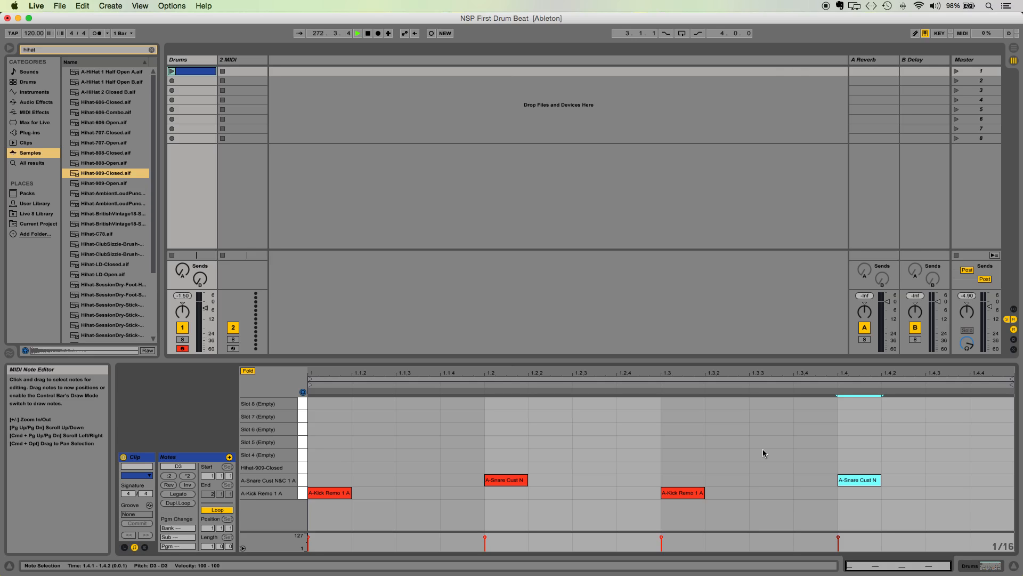
Play the Drums clip, stop it, and launch it again to hear the pattern while editing.
{"action": "left_click", "coordinate": [171, 72]}
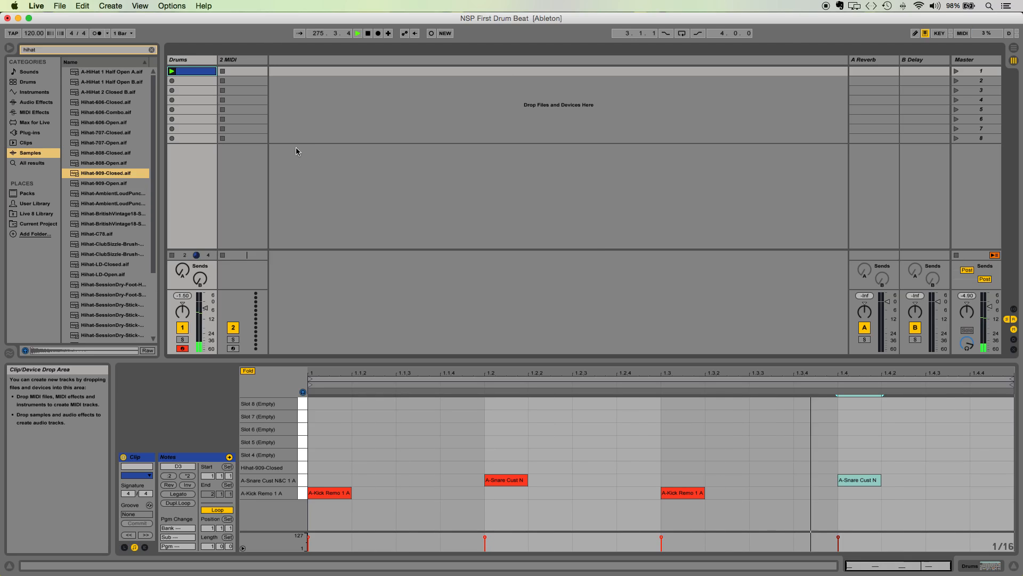
{"action": "left_click", "coordinate": [173, 257]}
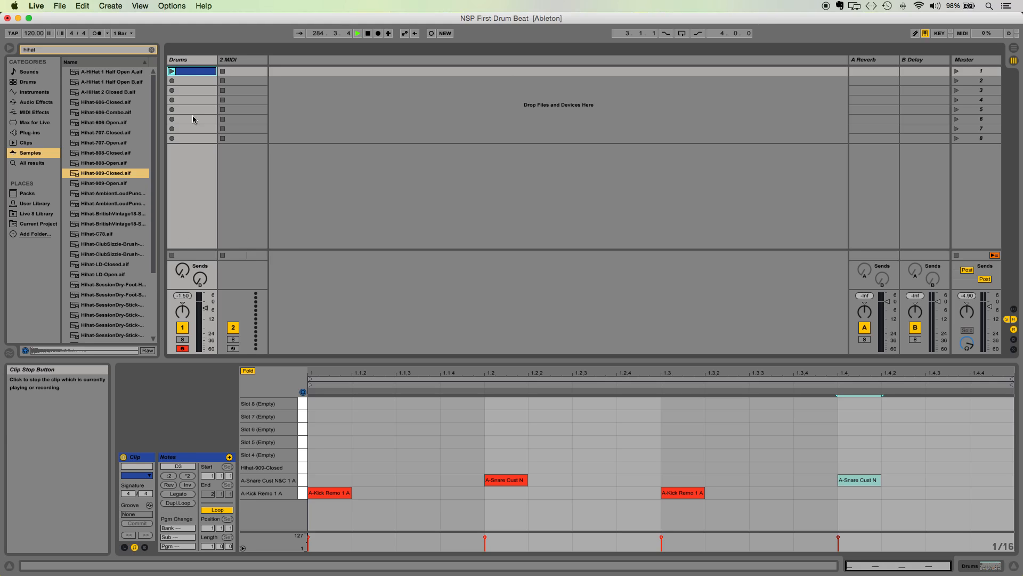
{"action": "left_click", "coordinate": [172, 72]}
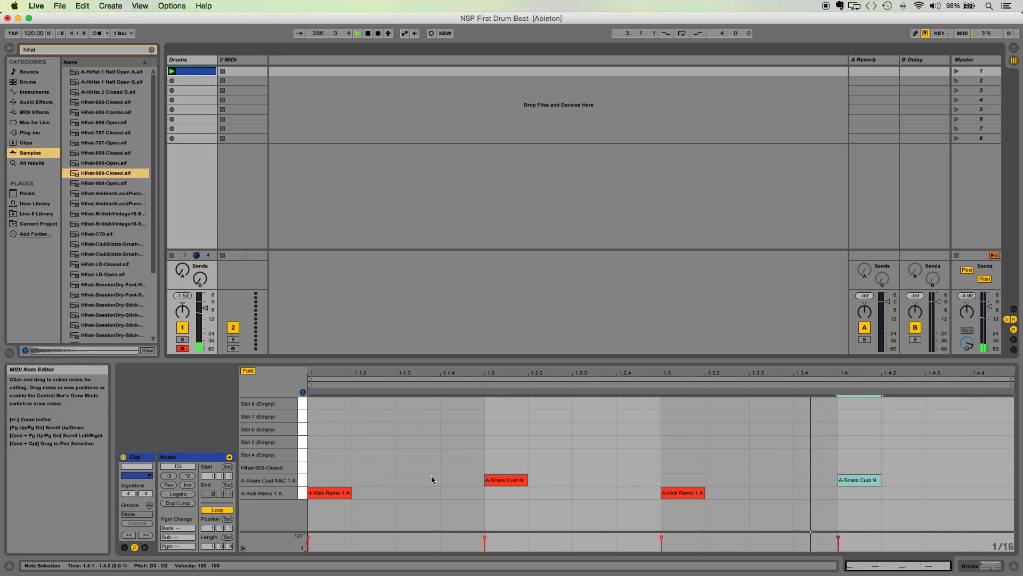
Add a closed hi-hat note at 1.1.3 and a kick note at 1.2 under the snare.
{"action": "left_click", "coordinate": [506, 470]}
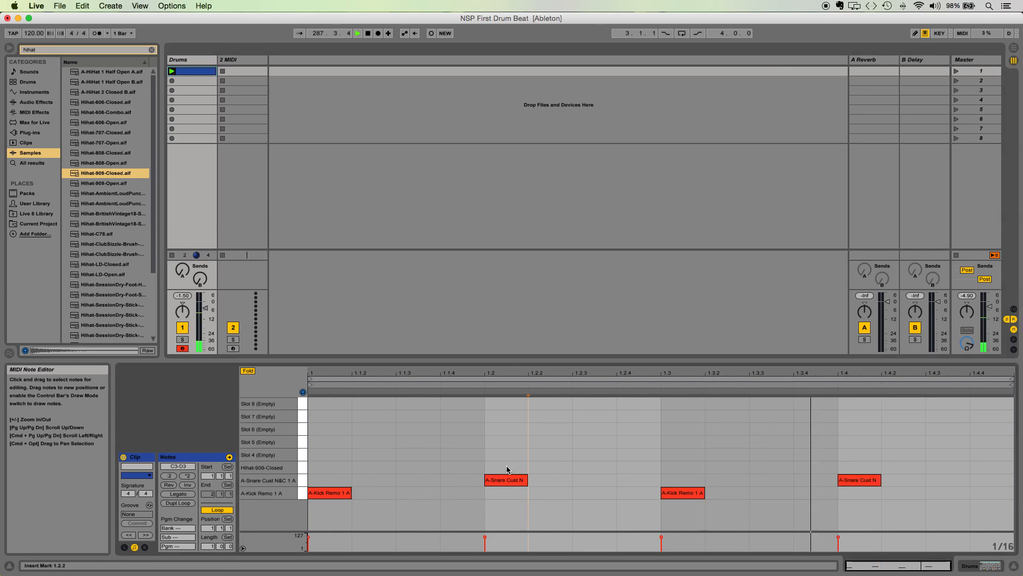
{"action": "double_click", "coordinate": [507, 468]}
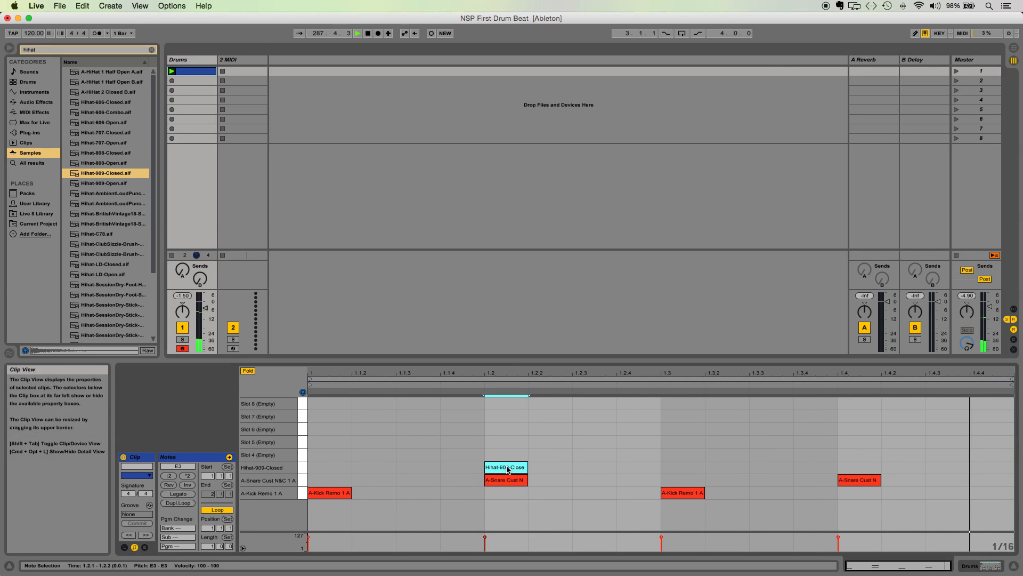
{"action": "double_click", "coordinate": [498, 495]}
{"action": "left_click_drag", "start_coordinate": [509, 468], "coordinate": [420, 466]}
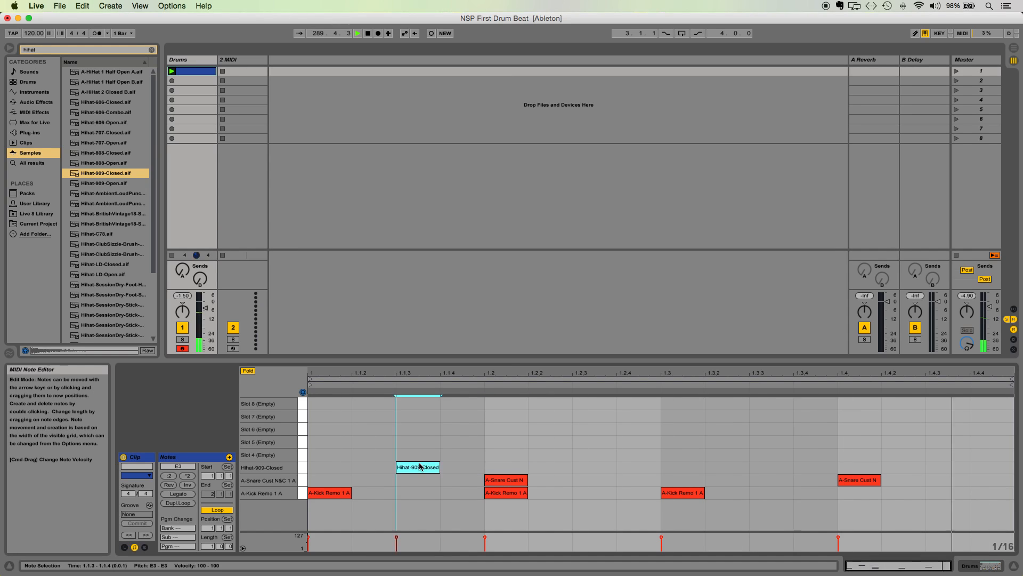
Add closed hi-hat notes at 1.2.3, 1.3 and 1.4 in the clip.
{"action": "double_click", "coordinate": [594, 468]}
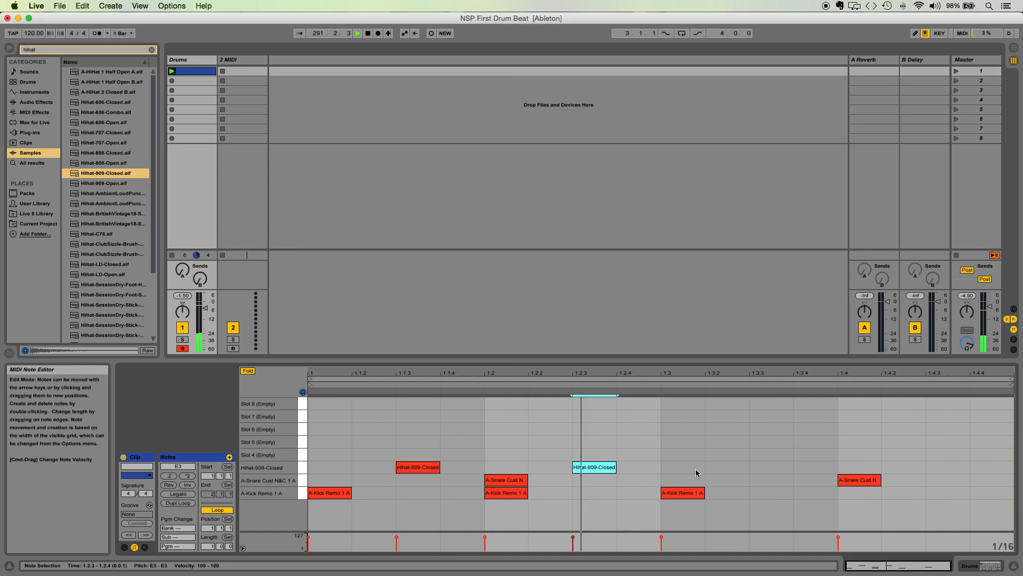
{"action": "double_click", "coordinate": [759, 468]}
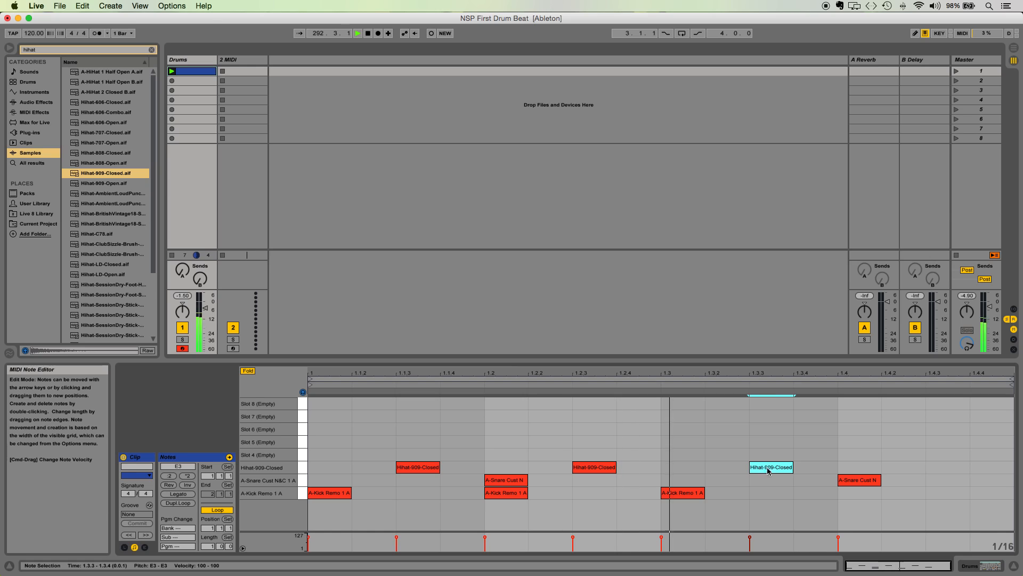
{"action": "double_click", "coordinate": [864, 468]}
{"action": "left_click_drag", "start_coordinate": [767, 467], "coordinate": [678, 468]}
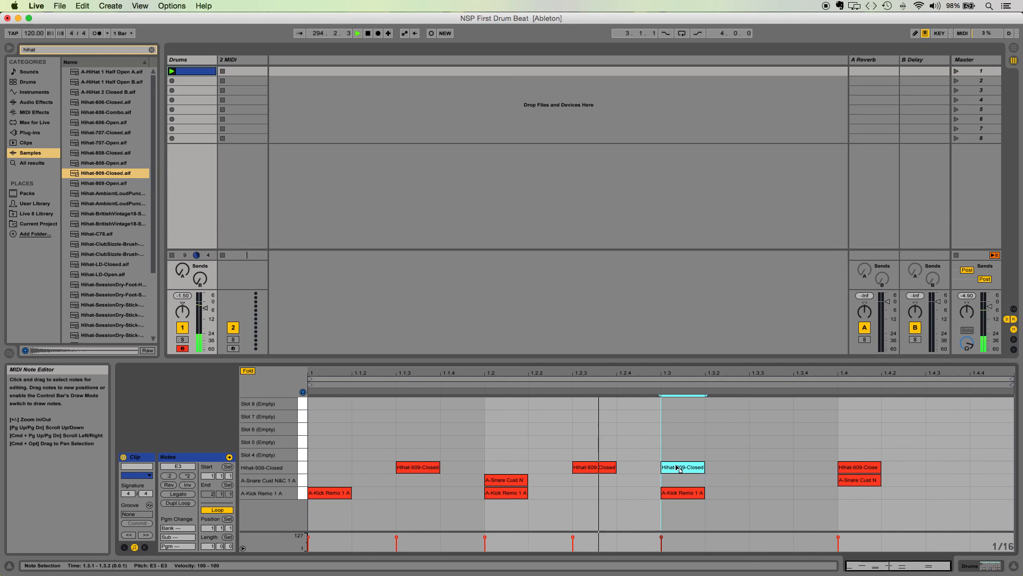
Add a kick note at 1.3.3 and closed hi-hat notes at 1.4.3 and 1.4.4.
{"action": "double_click", "coordinate": [759, 496]}
{"action": "double_click", "coordinate": [946, 467]}
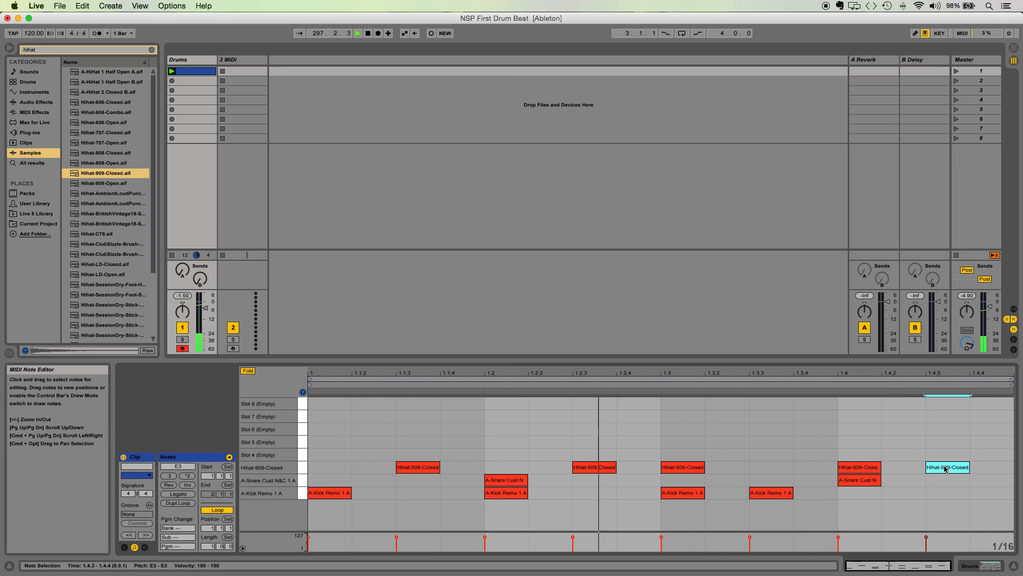
{"action": "double_click", "coordinate": [992, 468]}
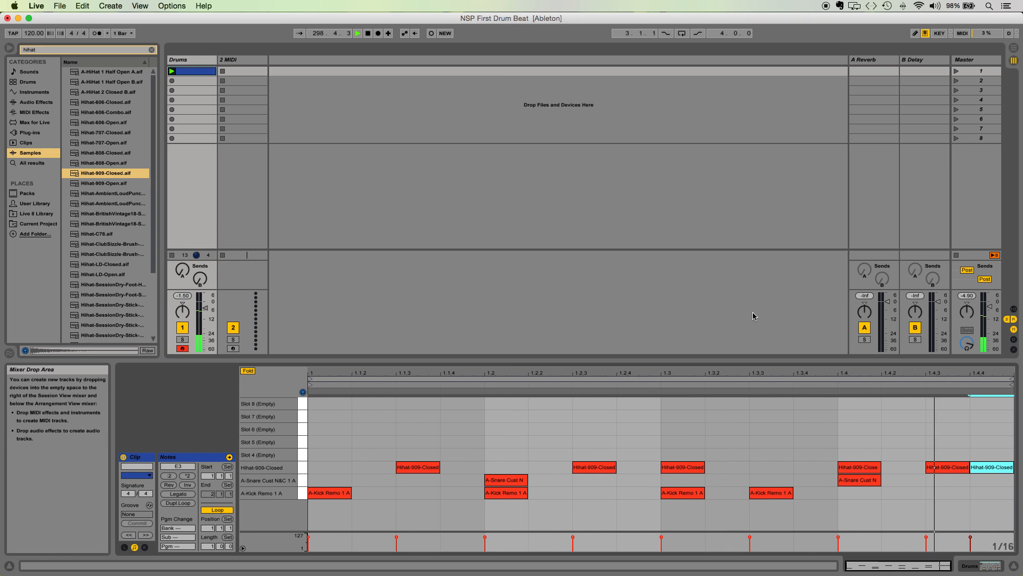